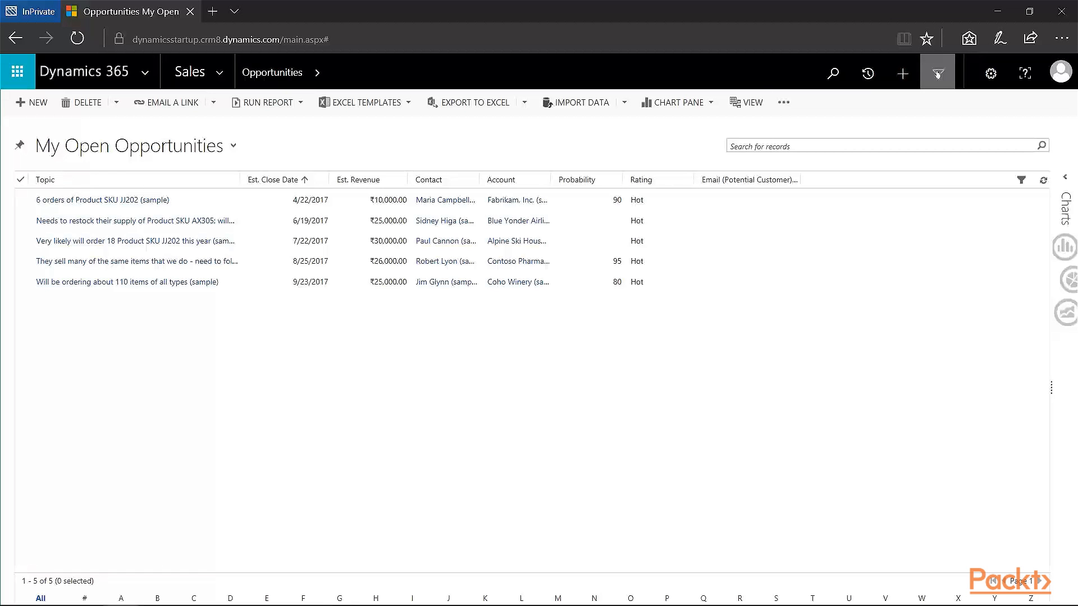
Step: Open Advanced Find on Opportunities with owner-equals-current-user and status-equals-Open conditions
{"action": "left_click", "coordinate": [938, 75]}
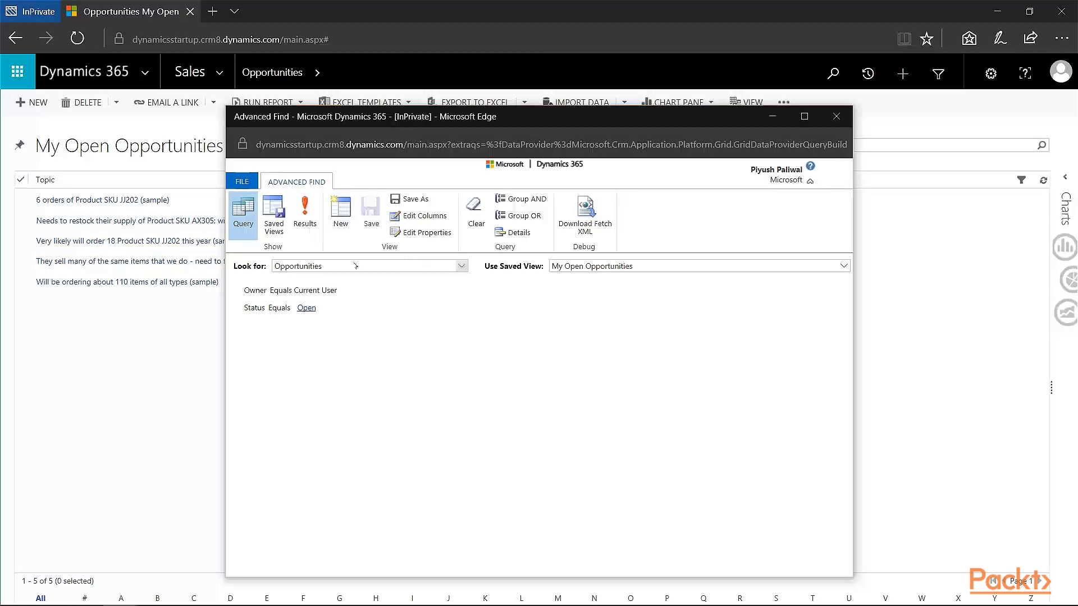
{"action": "left_click", "coordinate": [352, 307]}
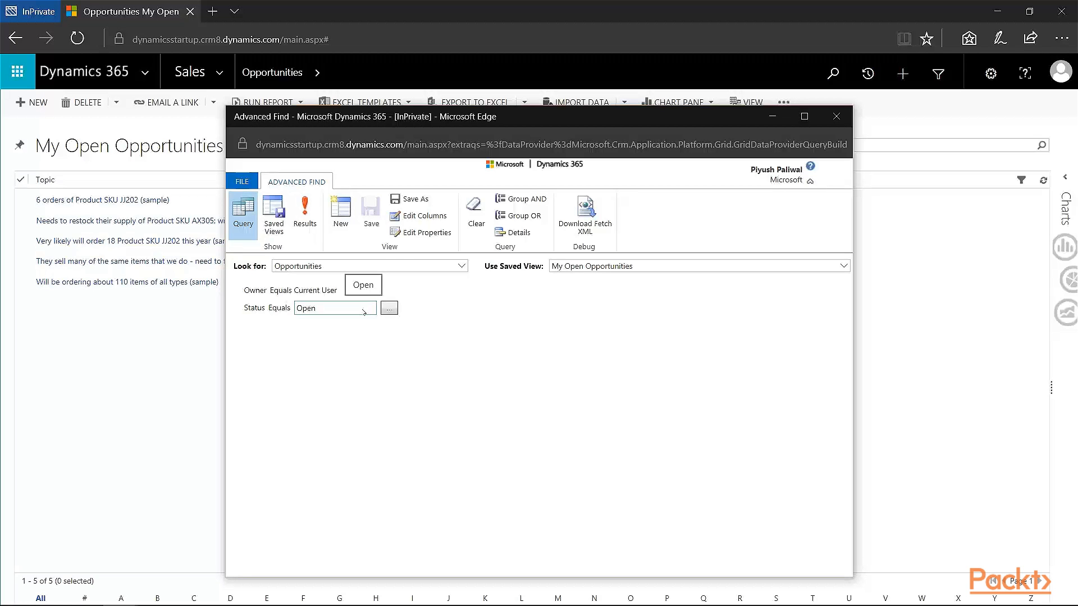
{"action": "left_click", "coordinate": [306, 330]}
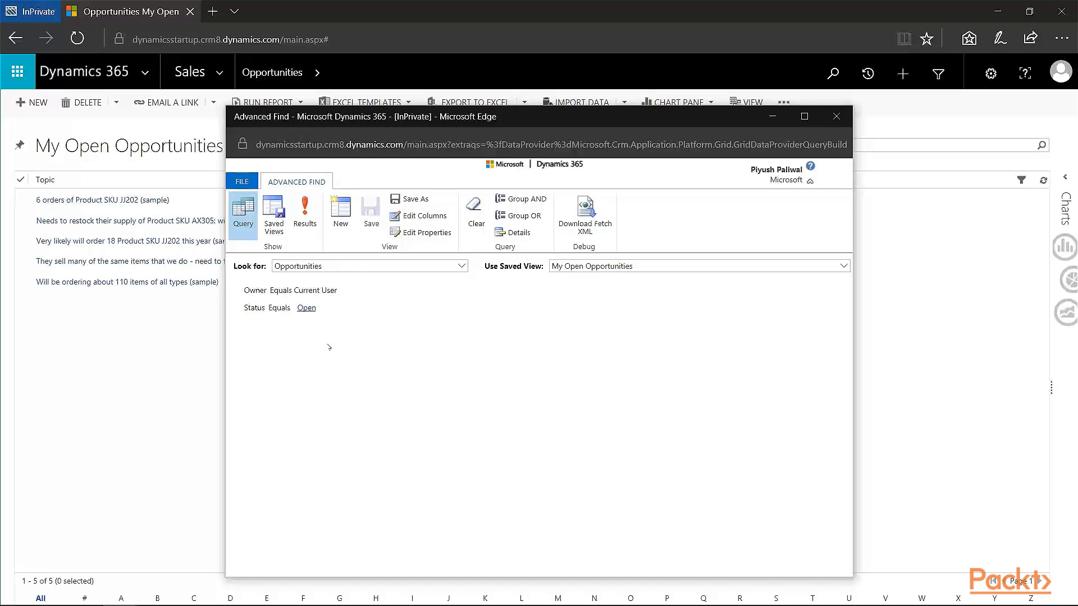
{"action": "left_click", "coordinate": [349, 267]}
{"action": "left_click", "coordinate": [348, 267]}
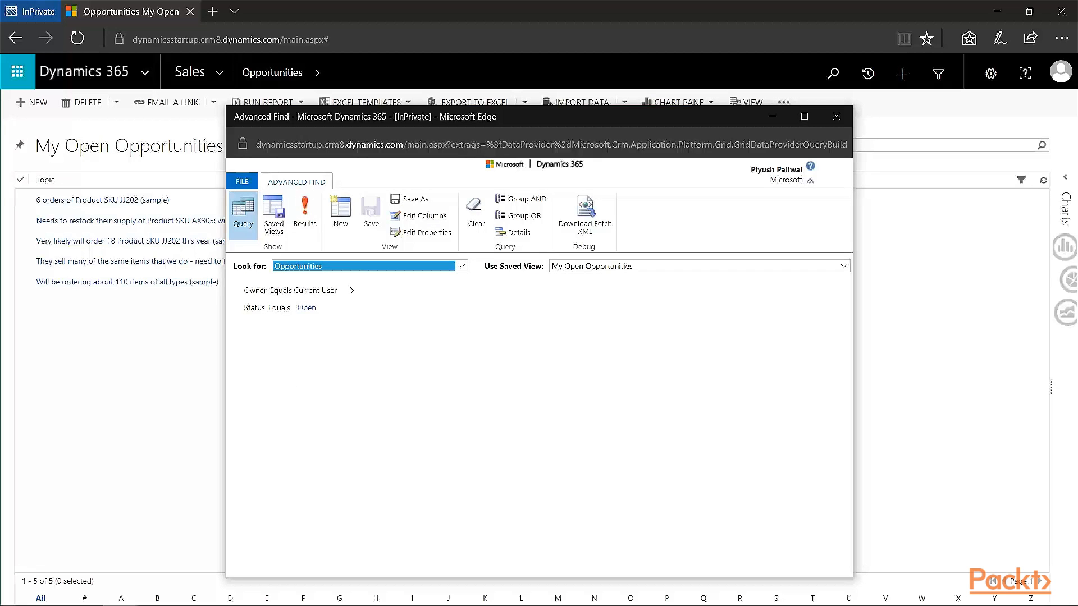
{"action": "left_click", "coordinate": [355, 308]}
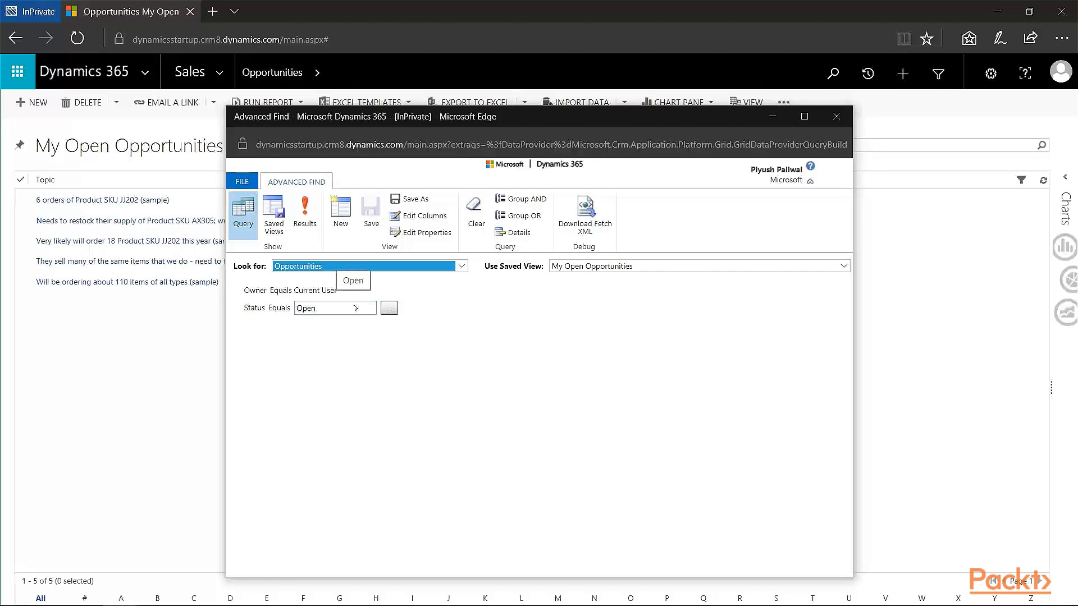
{"action": "left_click", "coordinate": [355, 308]}
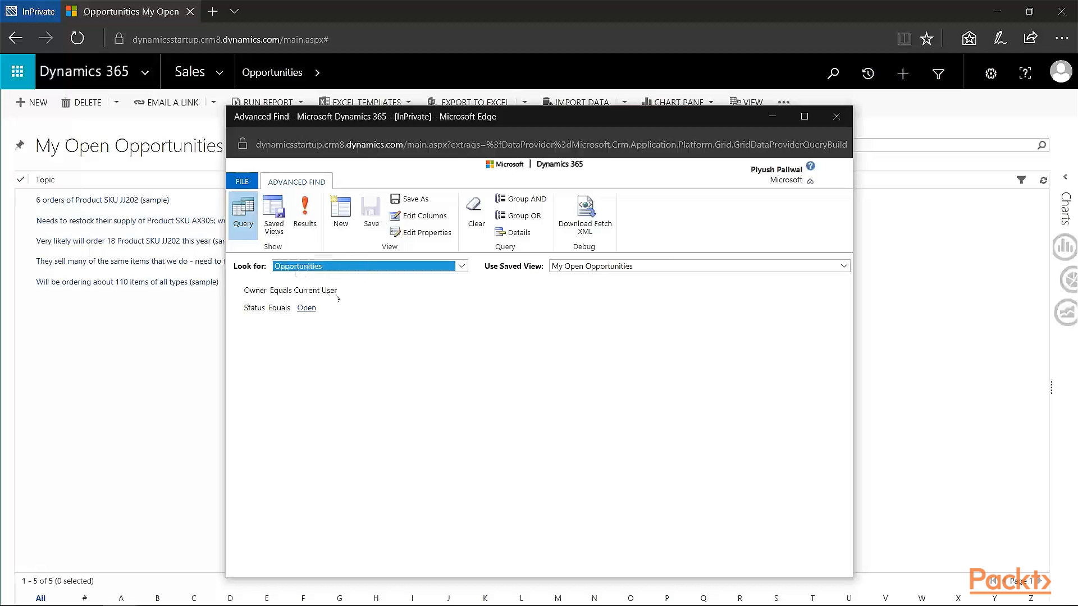
{"action": "left_click", "coordinate": [348, 308]}
Step: Close Advanced Find and switch from My Open Opportunities to the Open Opportunities view
{"action": "left_click", "coordinate": [834, 116]}
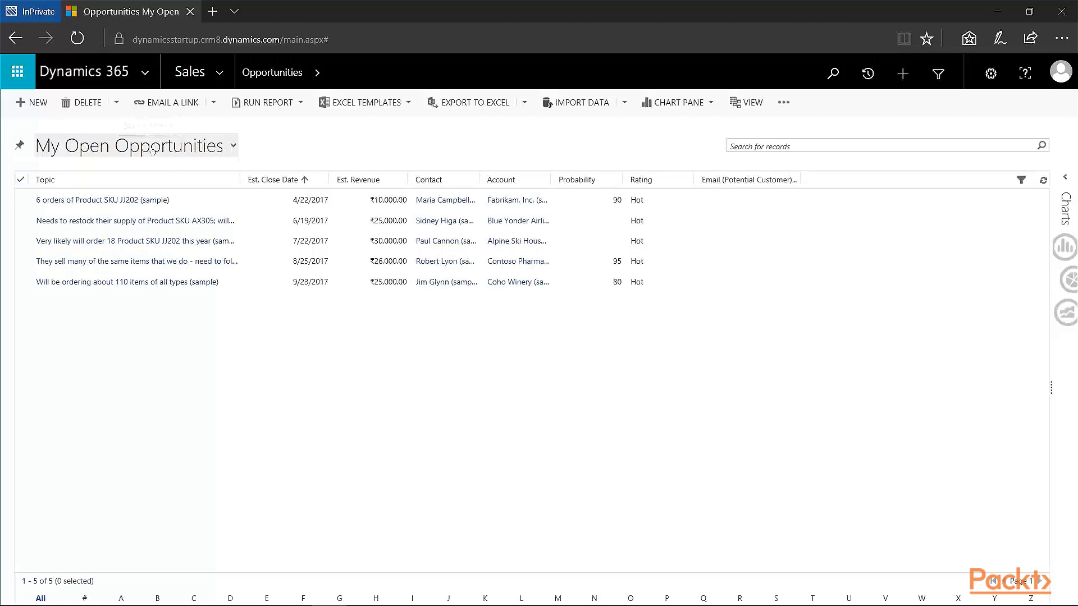
{"action": "left_click", "coordinate": [936, 74]}
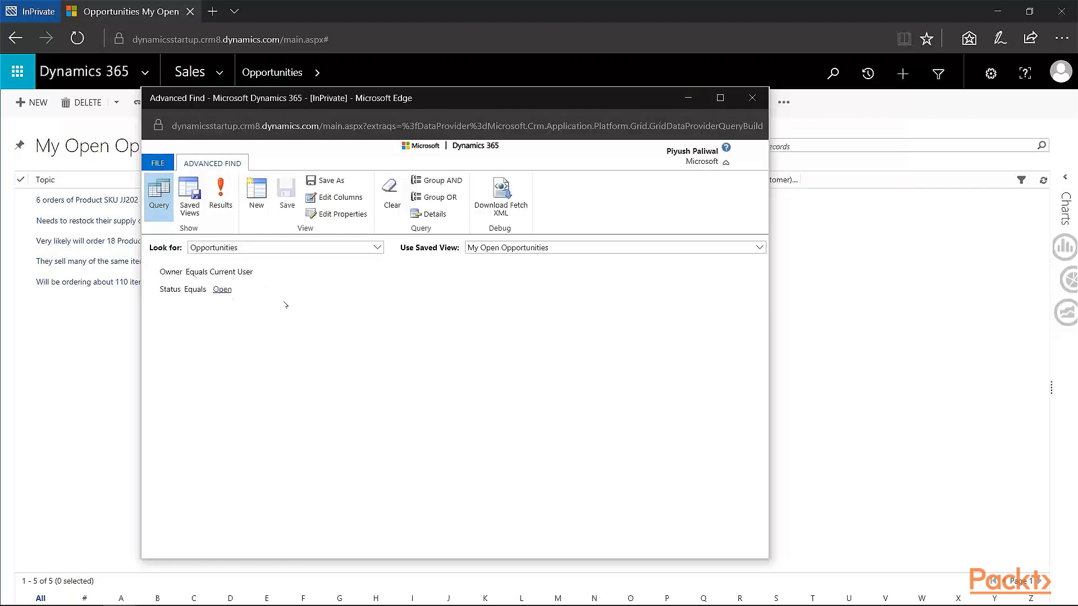
{"action": "left_click", "coordinate": [752, 98]}
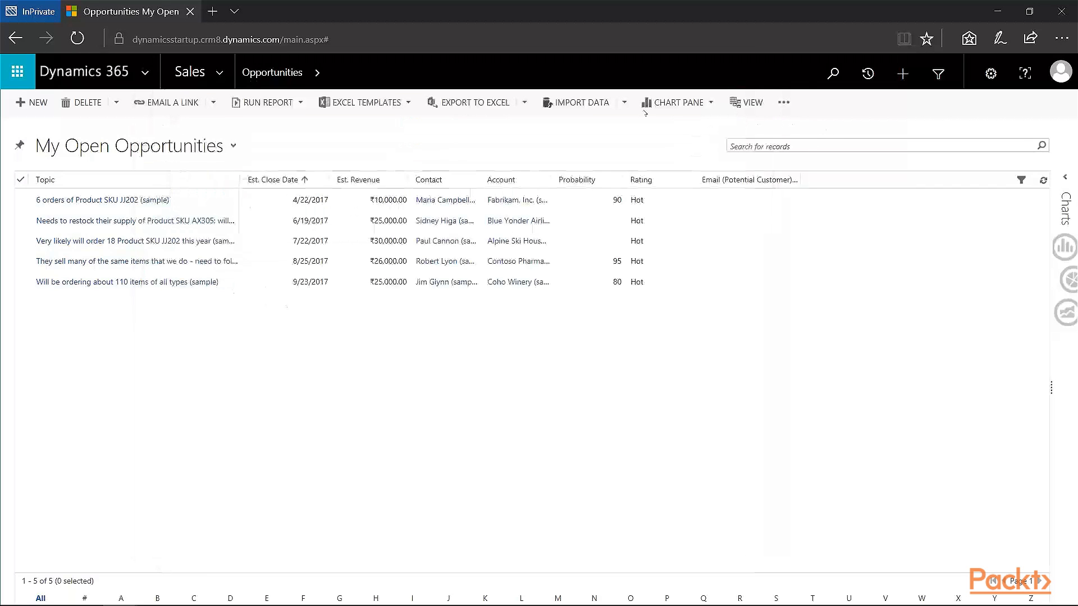
{"action": "left_click", "coordinate": [207, 147]}
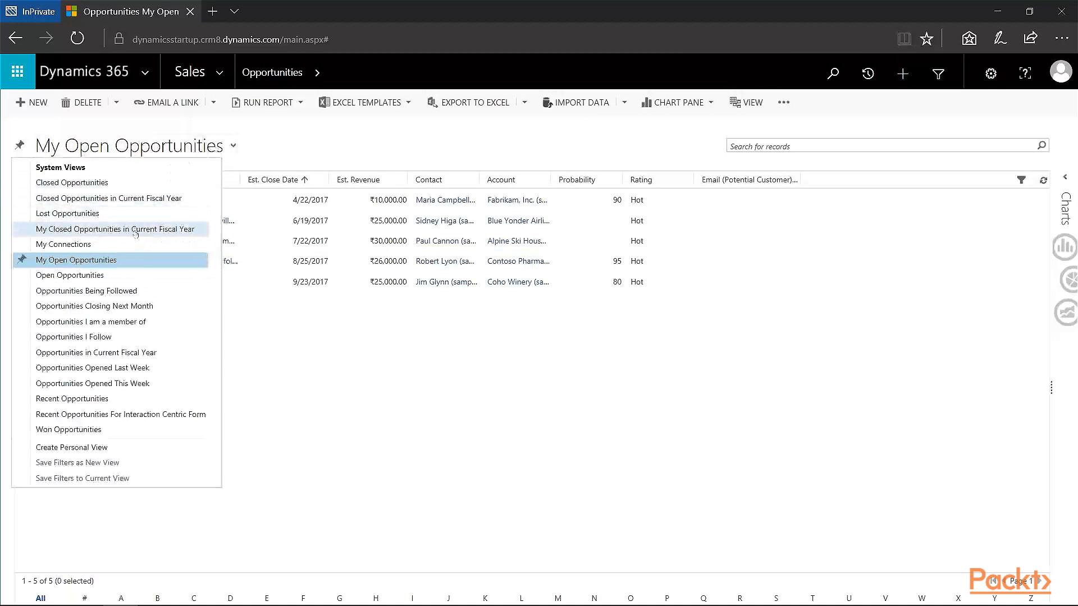
{"action": "left_click", "coordinate": [127, 275]}
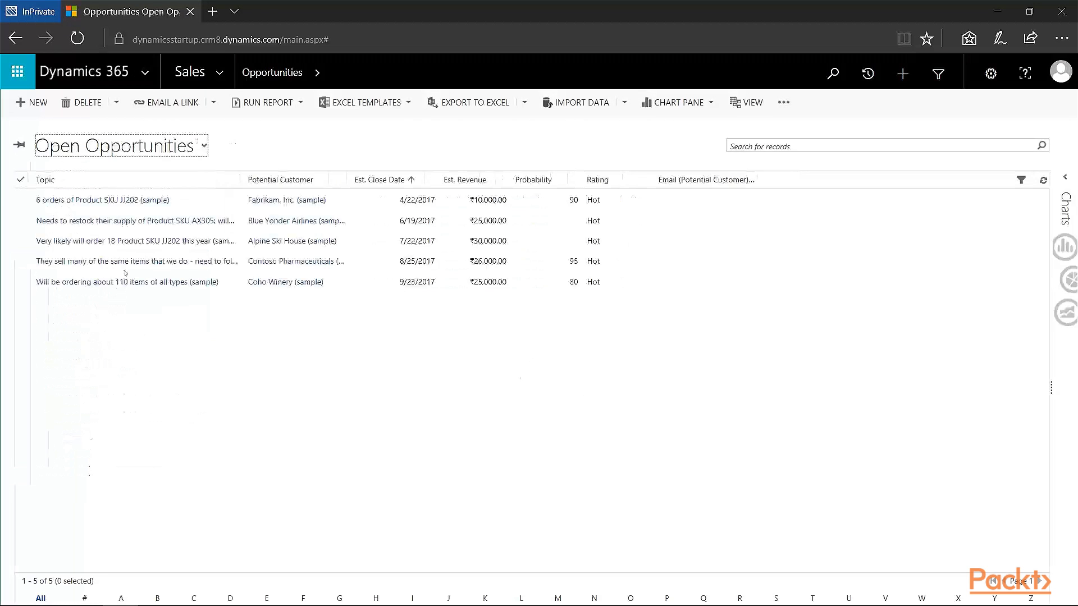
Step: Reopen Advanced Find on the Open Opportunities query, holding only the status-equals-Open condition
{"action": "left_click", "coordinate": [931, 80]}
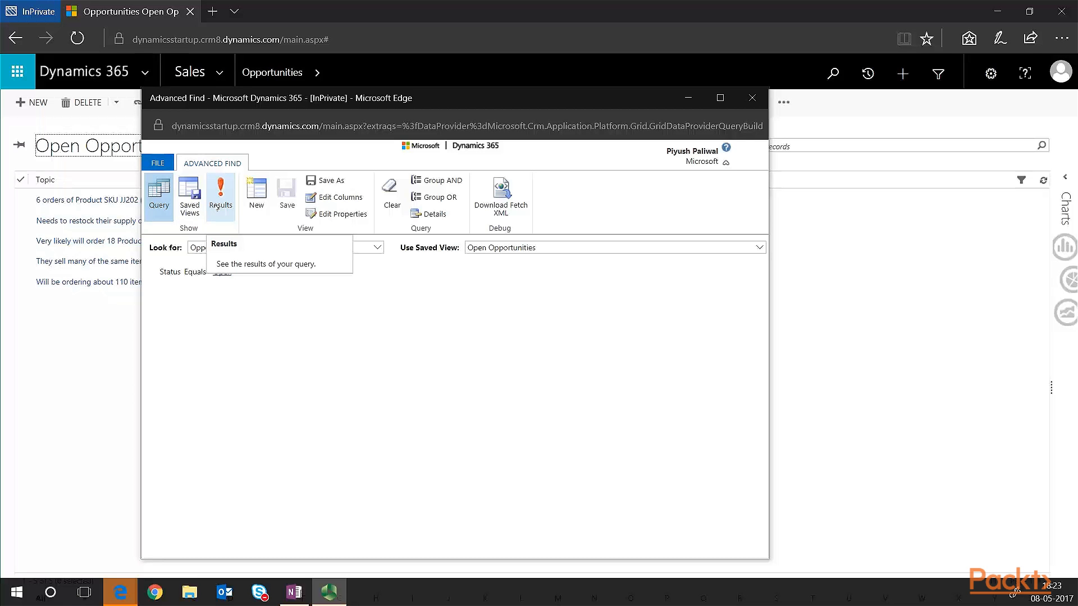
Step: Run the Open Opportunities query and select the '6 orders of Product SKU JJ202' result
{"action": "left_click", "coordinate": [219, 196]}
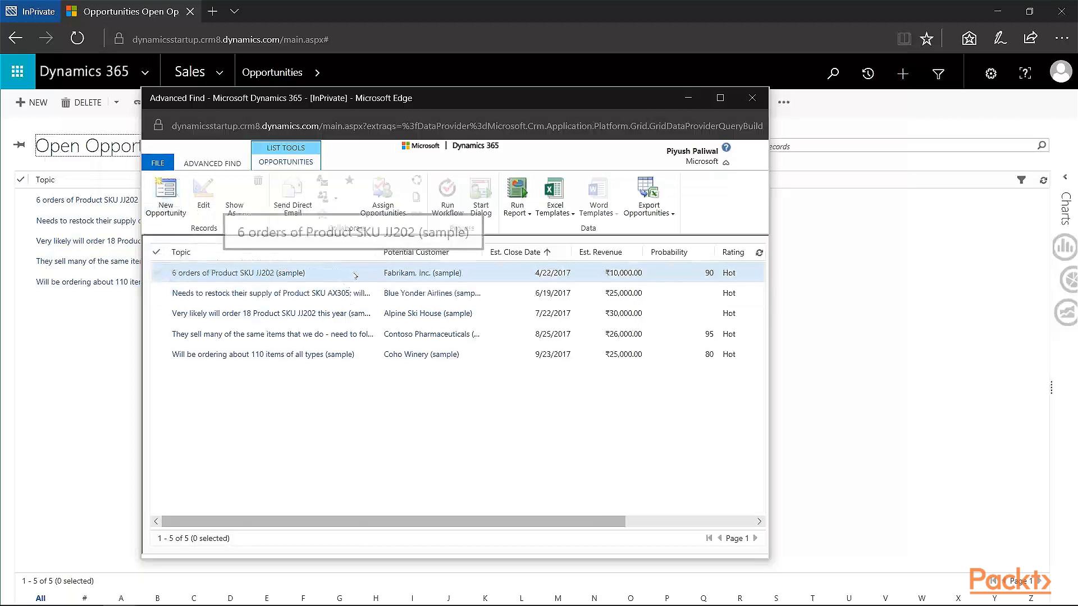
{"action": "left_click", "coordinate": [265, 278]}
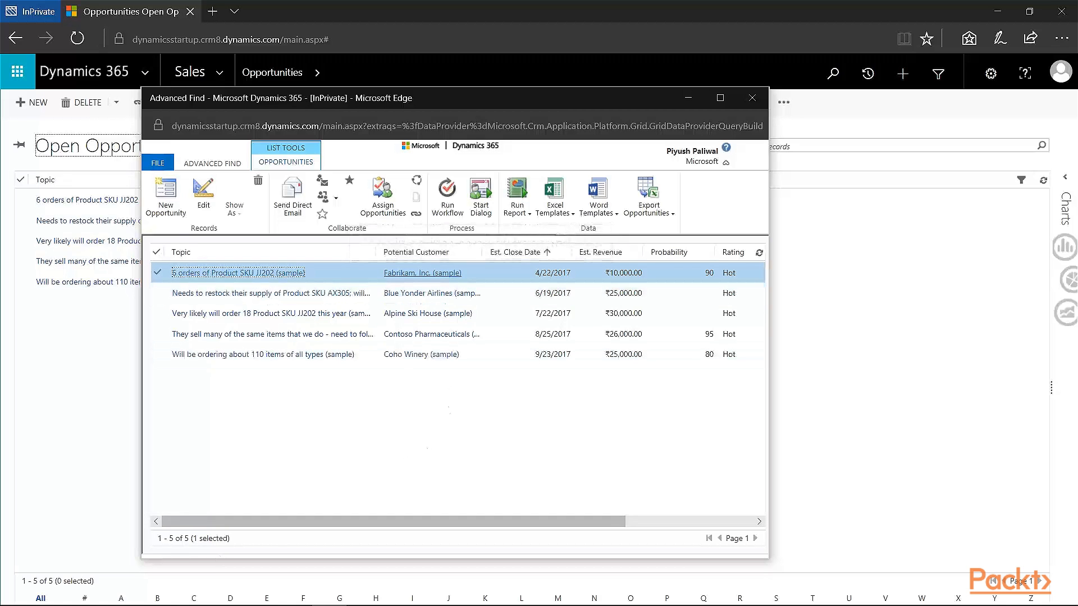
{"action": "left_click", "coordinate": [218, 164]}
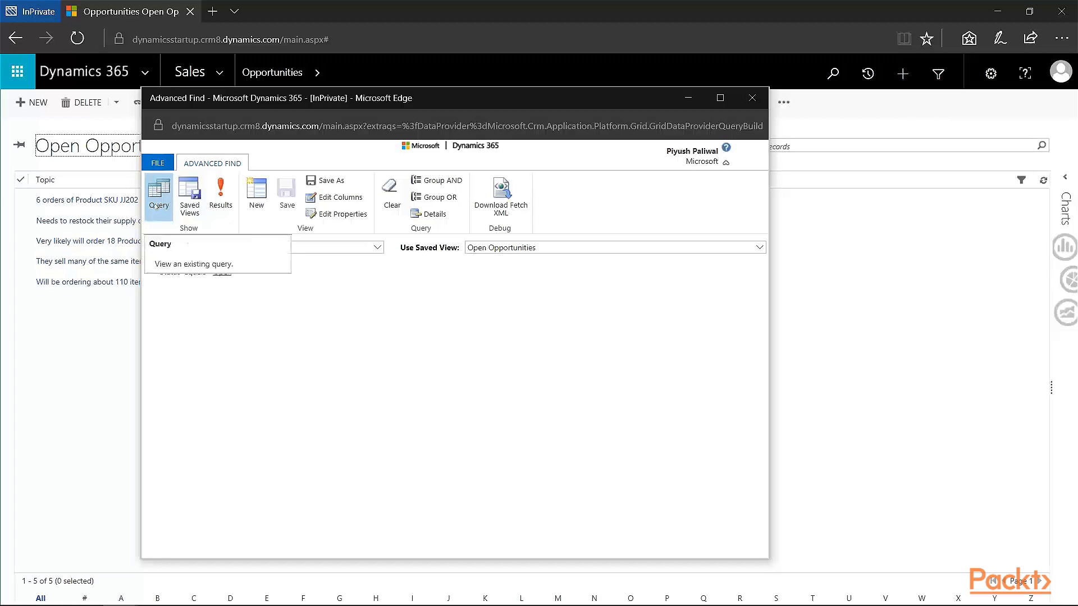
Step: Check that the Saved Views list is empty, then return to the query definition
{"action": "left_click", "coordinate": [193, 211]}
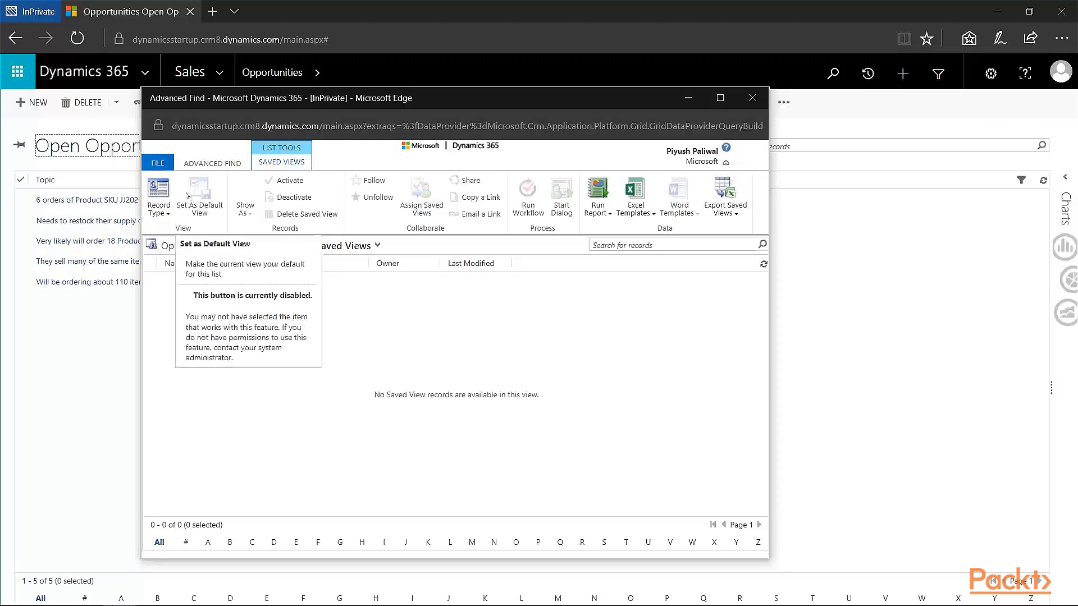
{"action": "left_click", "coordinate": [200, 166]}
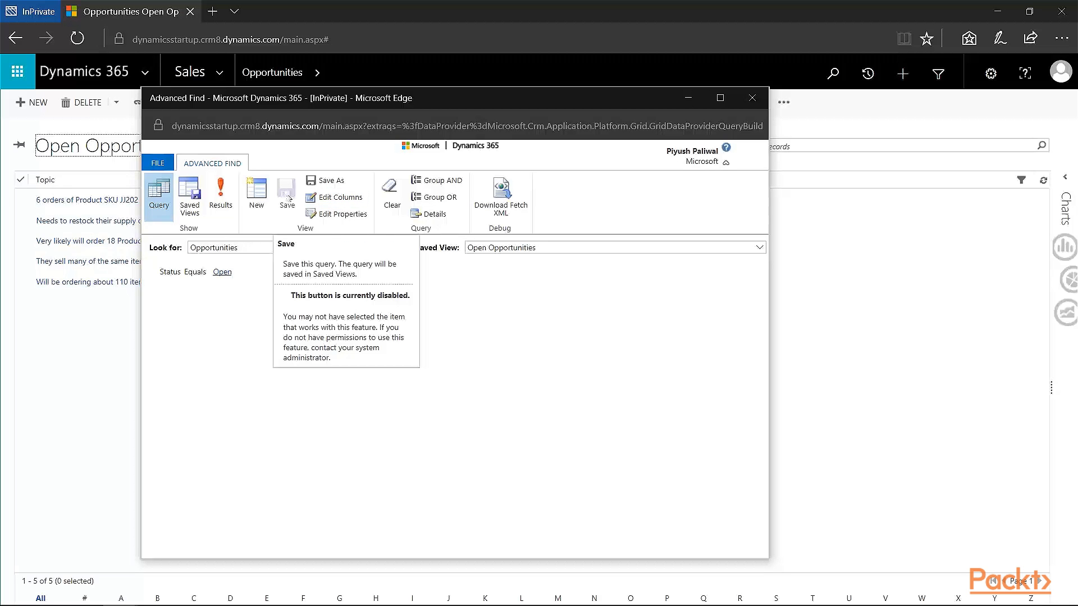
Step: Clear Advanced Find to a blank new Opportunities query with saved view [new]
{"action": "left_click", "coordinate": [260, 196]}
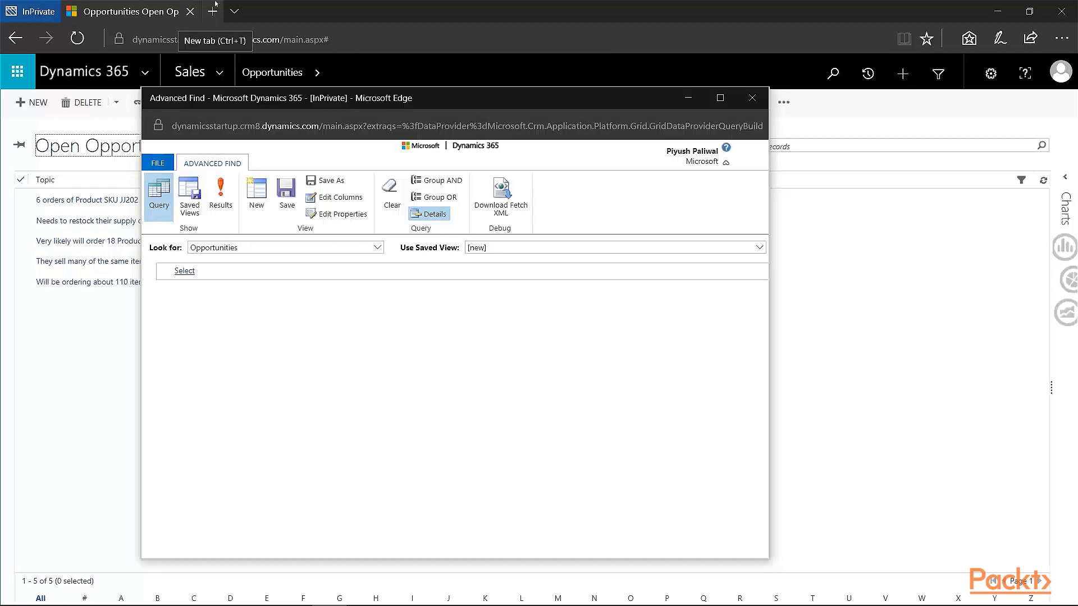
{"action": "left_click", "coordinate": [208, 247]}
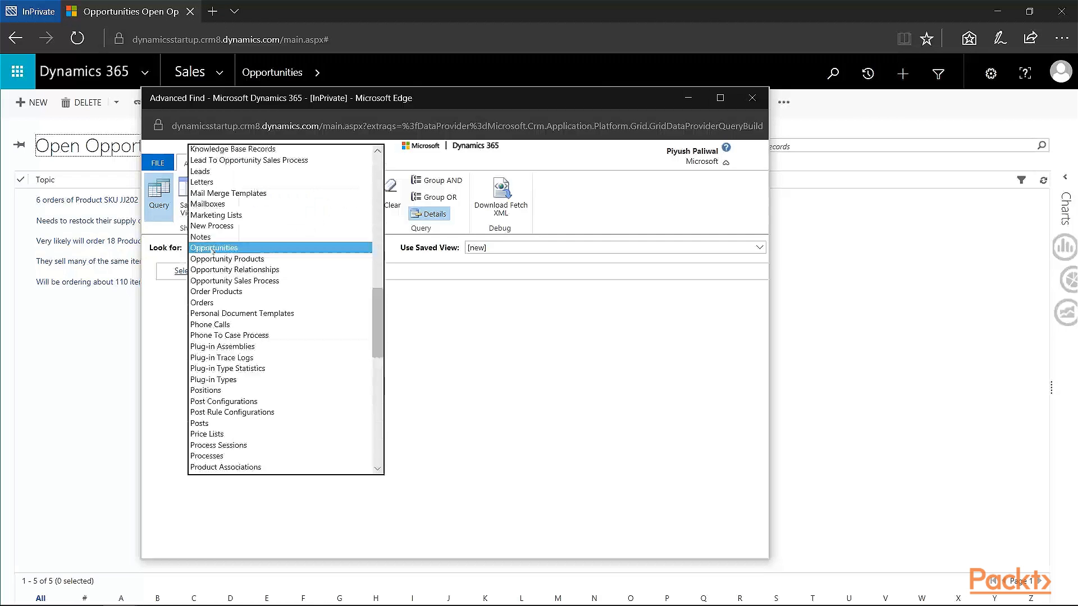
{"action": "left_click", "coordinate": [213, 248]}
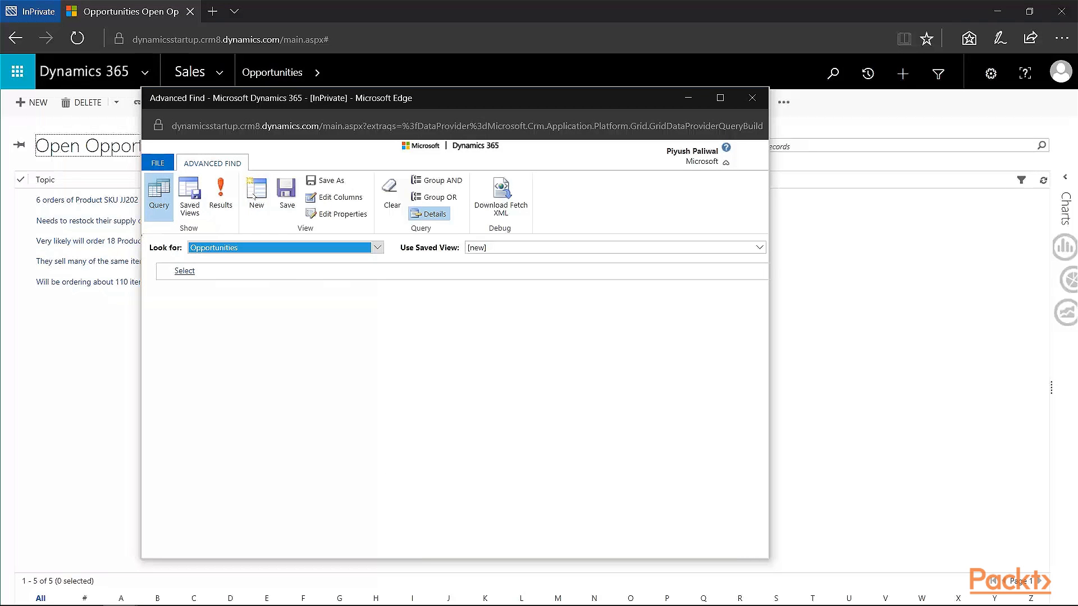
{"action": "left_click", "coordinate": [190, 270]}
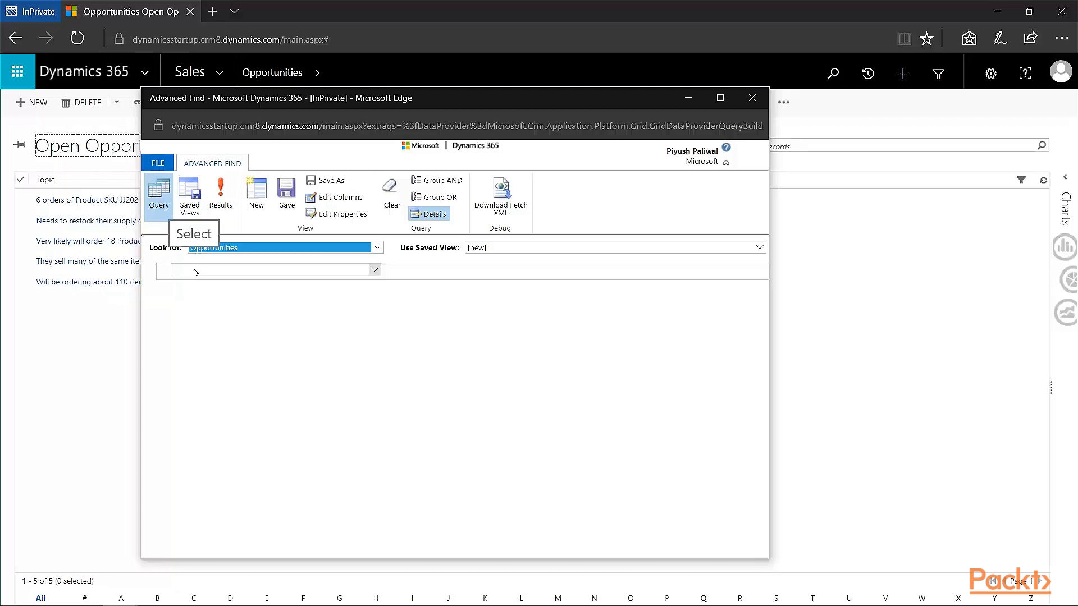
Step: Set the new query's first condition field to Account, with Equals as the operator
{"action": "left_click", "coordinate": [196, 273]}
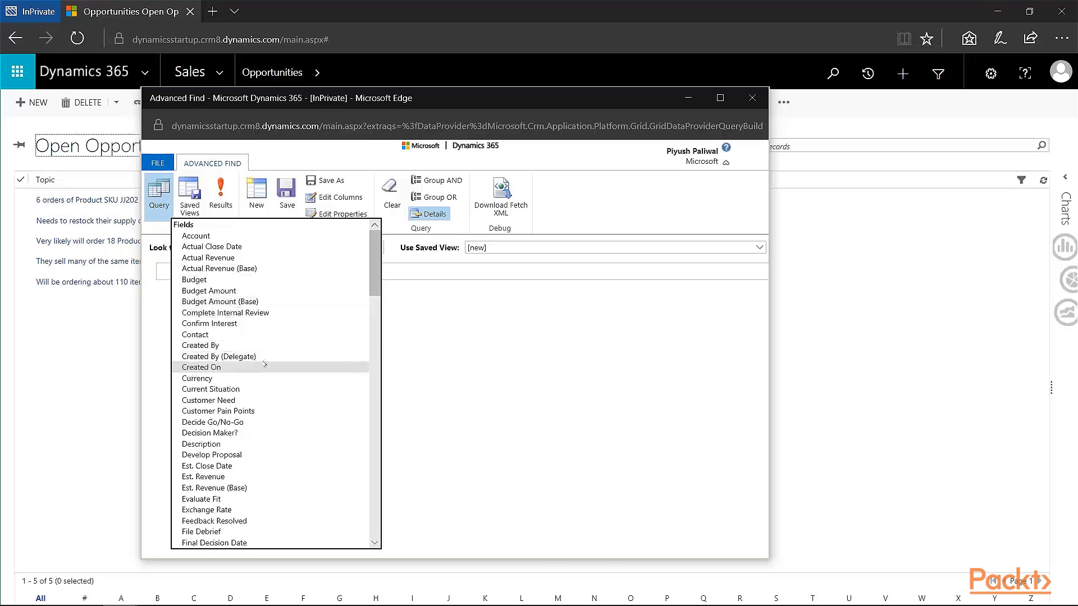
{"action": "scroll", "coordinate": [247, 353], "scroll_direction": "down", "scroll_amount": 20}
{"action": "scroll", "coordinate": [274, 352], "scroll_direction": "down", "scroll_amount": 5}
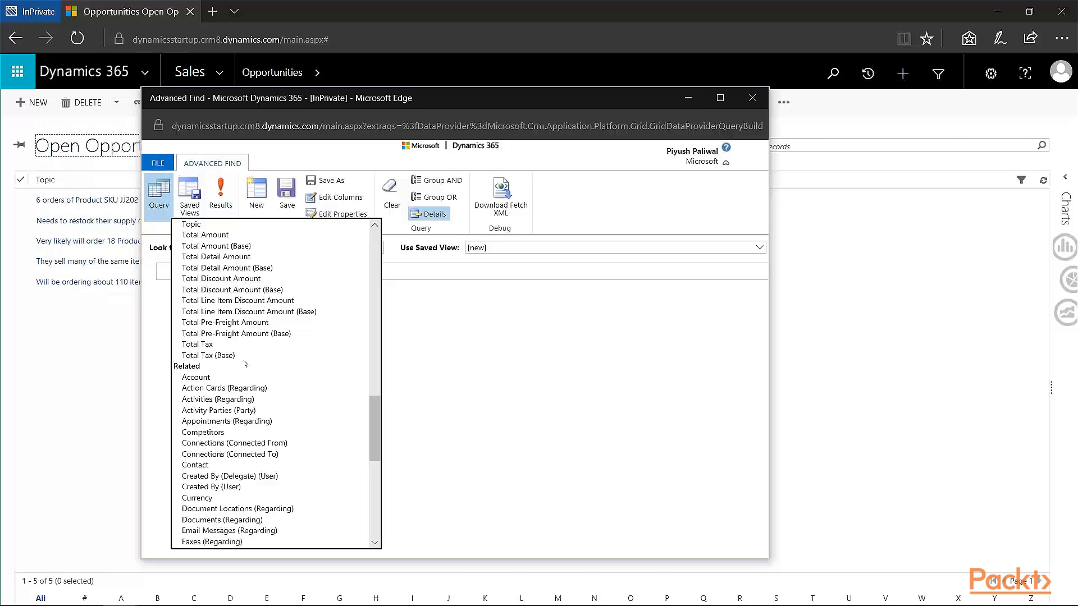
{"action": "scroll", "coordinate": [251, 359], "scroll_direction": "up", "scroll_amount": 15}
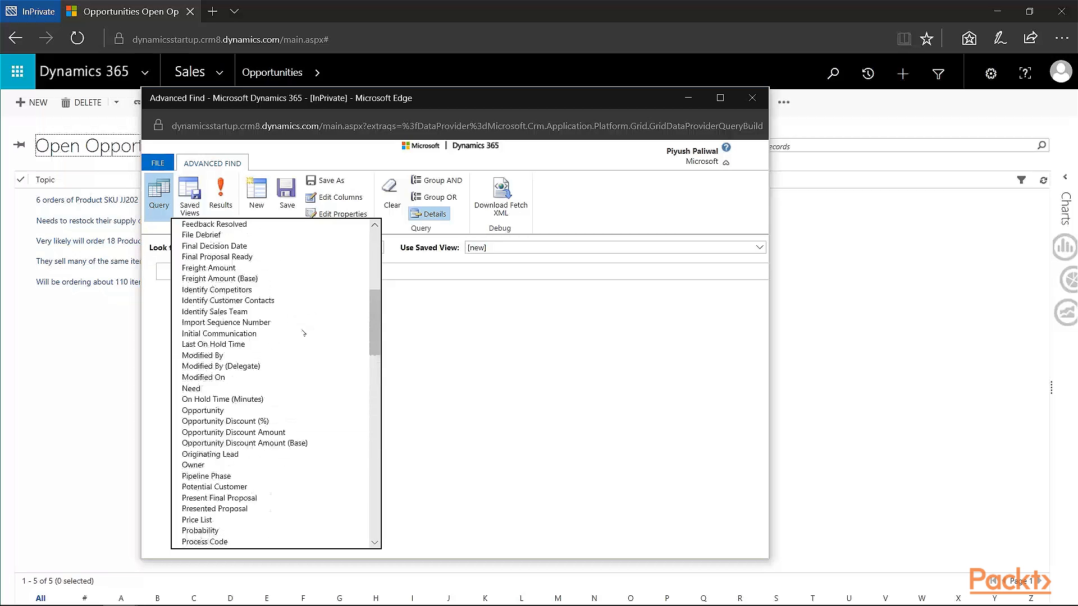
{"action": "left_click", "coordinate": [277, 237]}
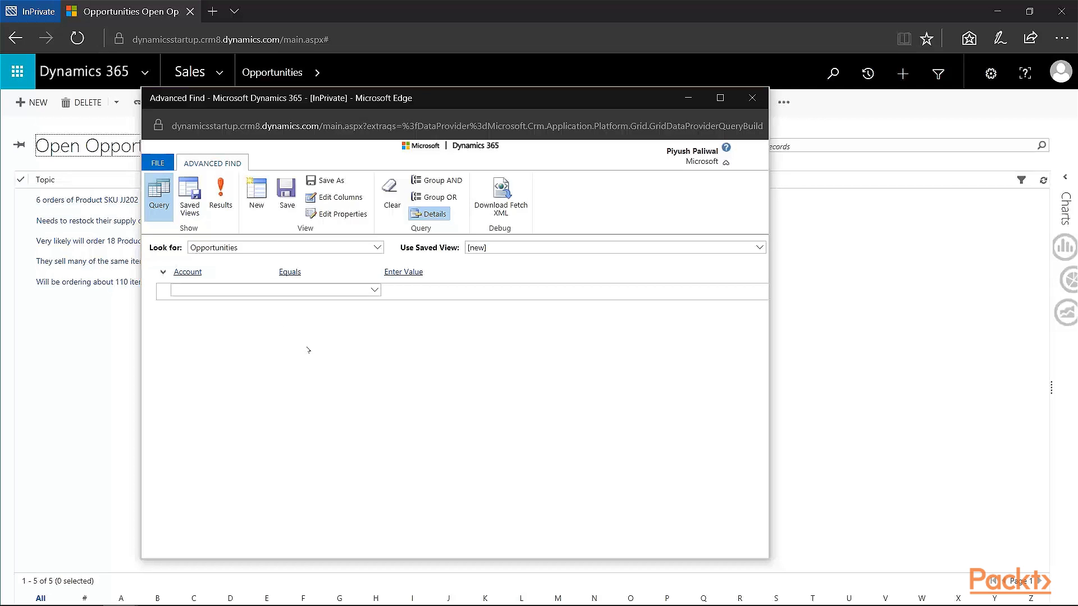
{"action": "left_click", "coordinate": [303, 272]}
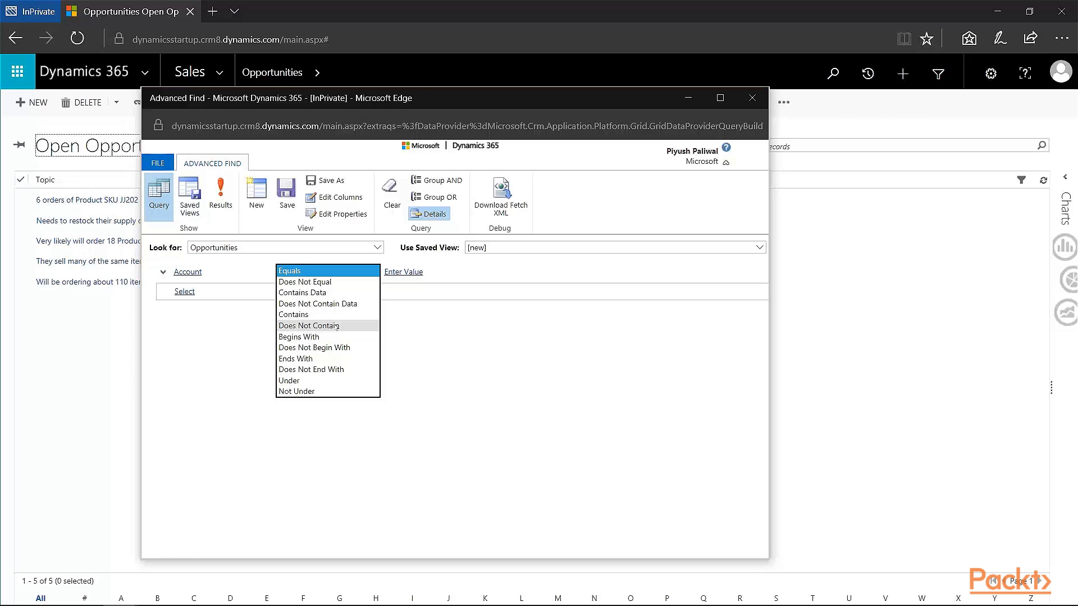
Step: Keep Equals and enter 'adventure works' as the Account condition's value
{"action": "left_click", "coordinate": [328, 271]}
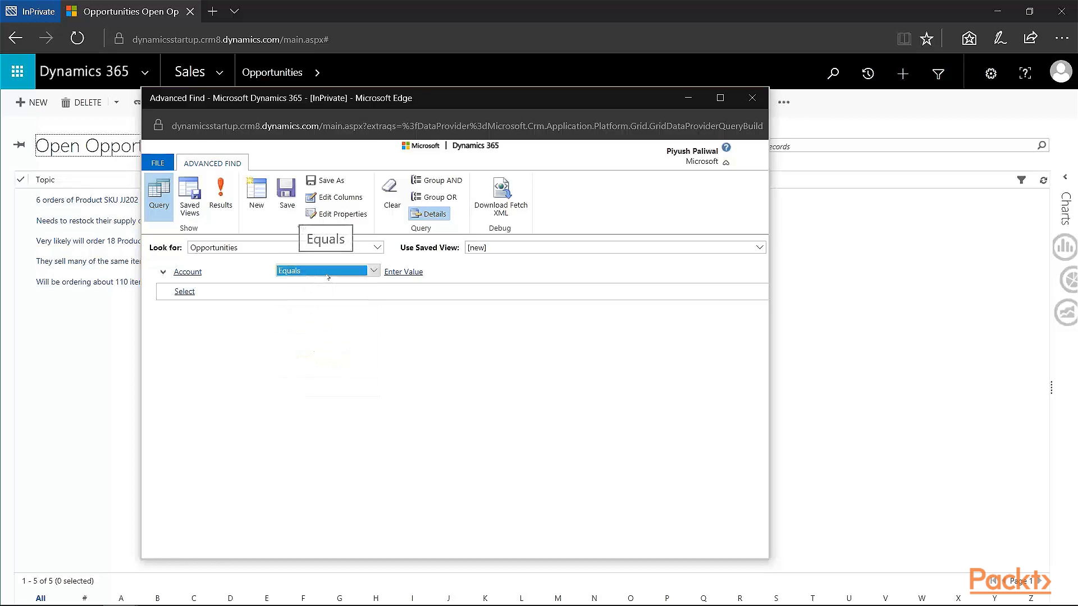
{"action": "left_click", "coordinate": [404, 272]}
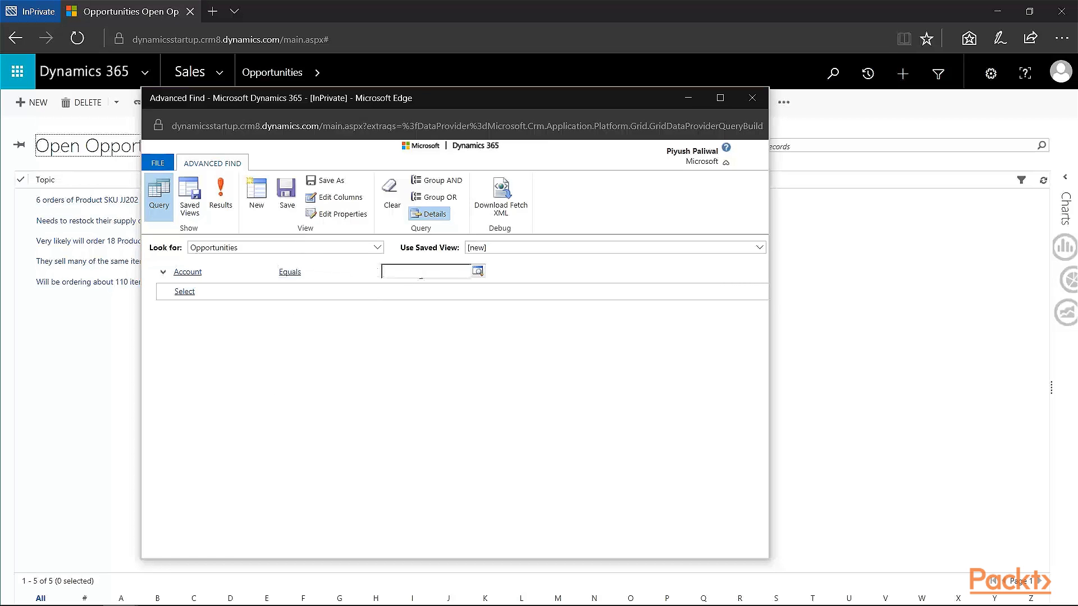
{"action": "type", "text": "adventure works"}
Step: Run the query, check the two won Adventure Works opportunities, and return to the query
{"action": "left_click", "coordinate": [221, 197]}
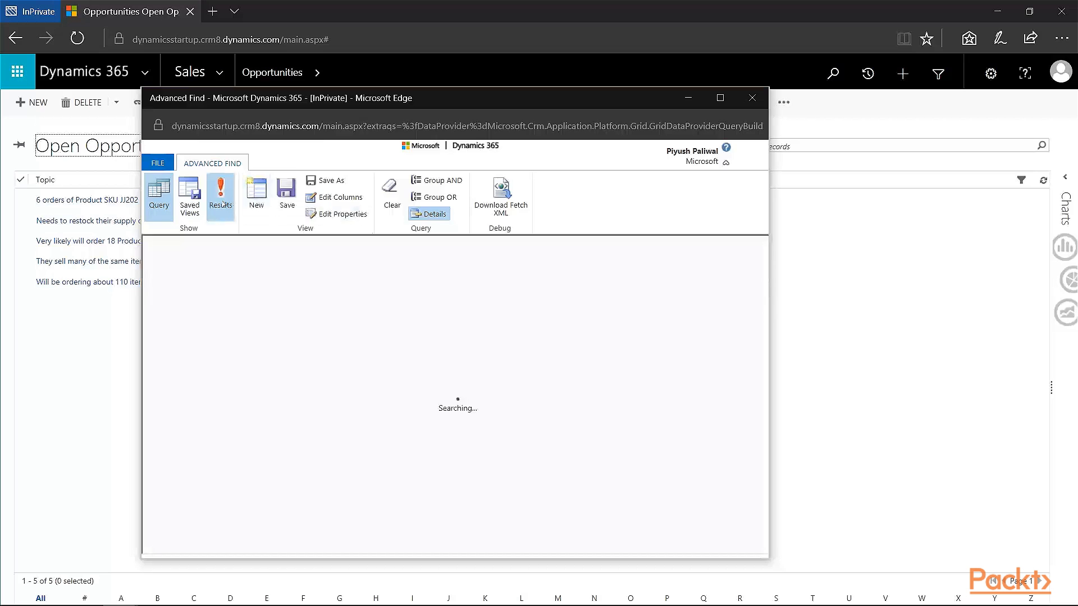
{"action": "left_click_drag", "start_coordinate": [348, 293], "coordinate": [370, 275]}
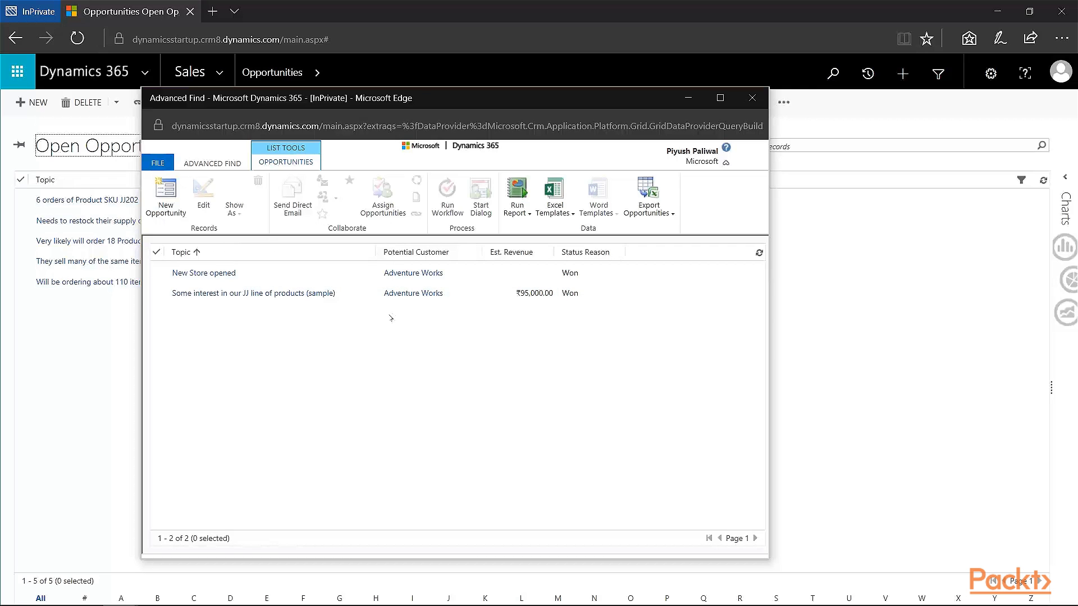
{"action": "left_click", "coordinate": [212, 163]}
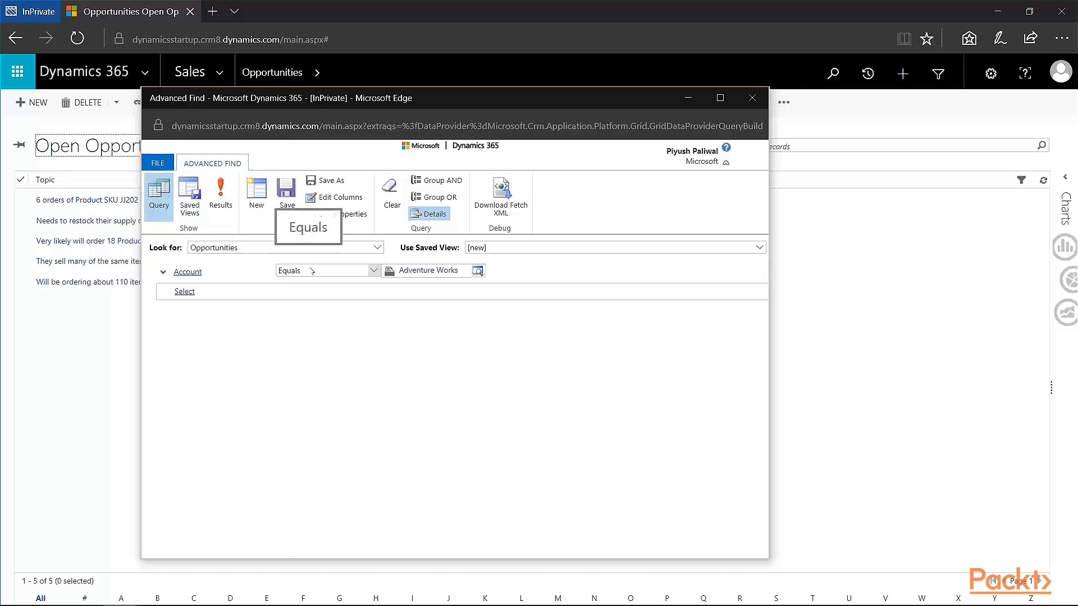
Step: Change the Account condition to Contains 'adventure works' and rerun, showing the same two opportunities
{"action": "left_click", "coordinate": [314, 273]}
{"action": "left_click", "coordinate": [314, 274]}
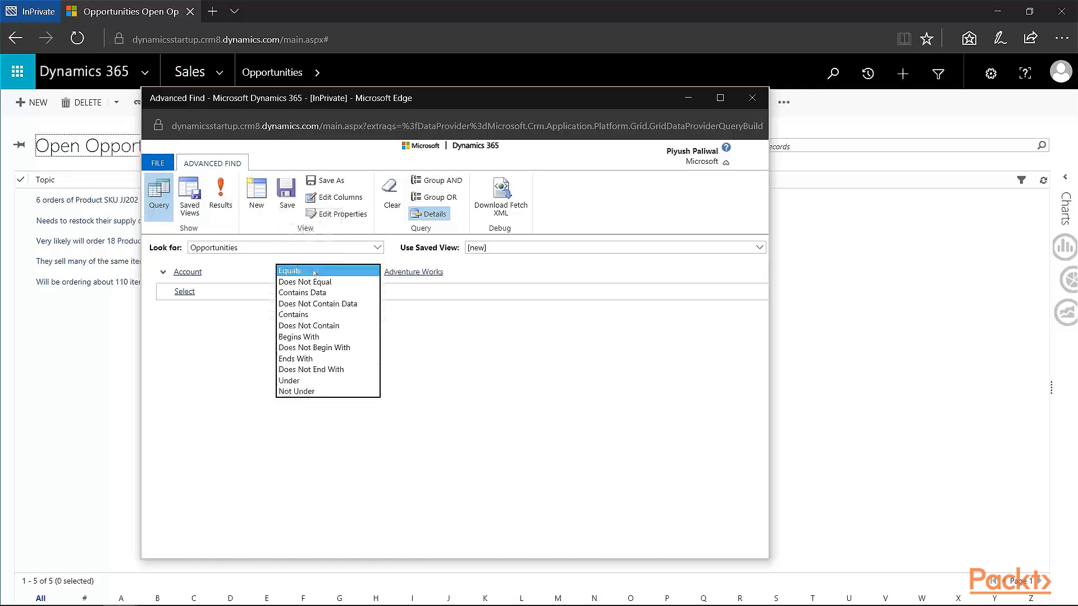
{"action": "left_click", "coordinate": [322, 315]}
{"action": "left_click", "coordinate": [398, 275]}
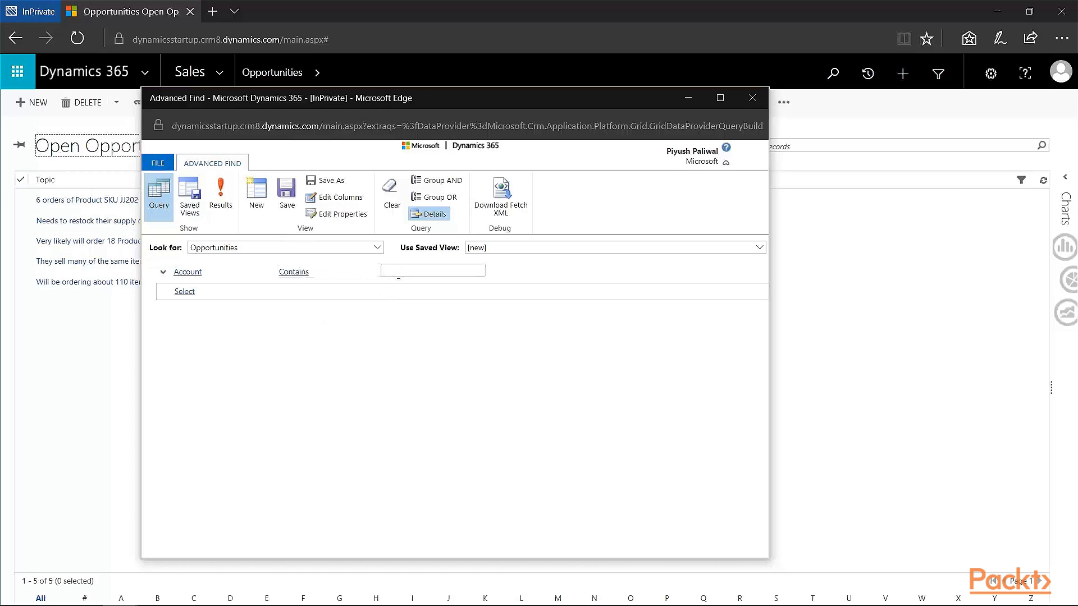
{"action": "type", "text": "adventure works"}
{"action": "left_click", "coordinate": [221, 194]}
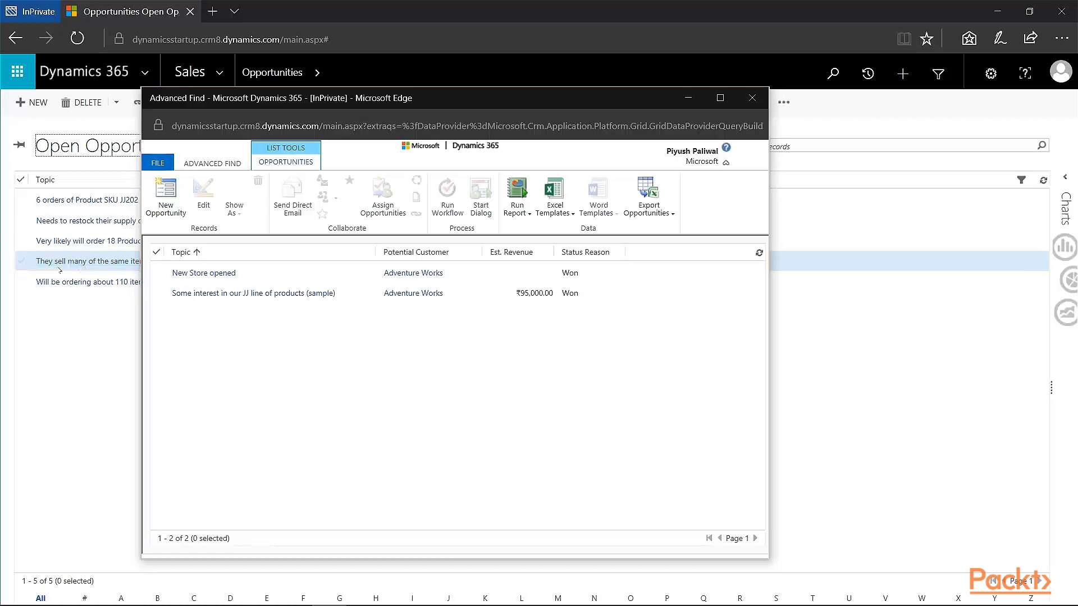
Step: Swap the Account filter for Created On This Month and run the query, which returns zero opportunities
{"action": "left_click", "coordinate": [212, 163]}
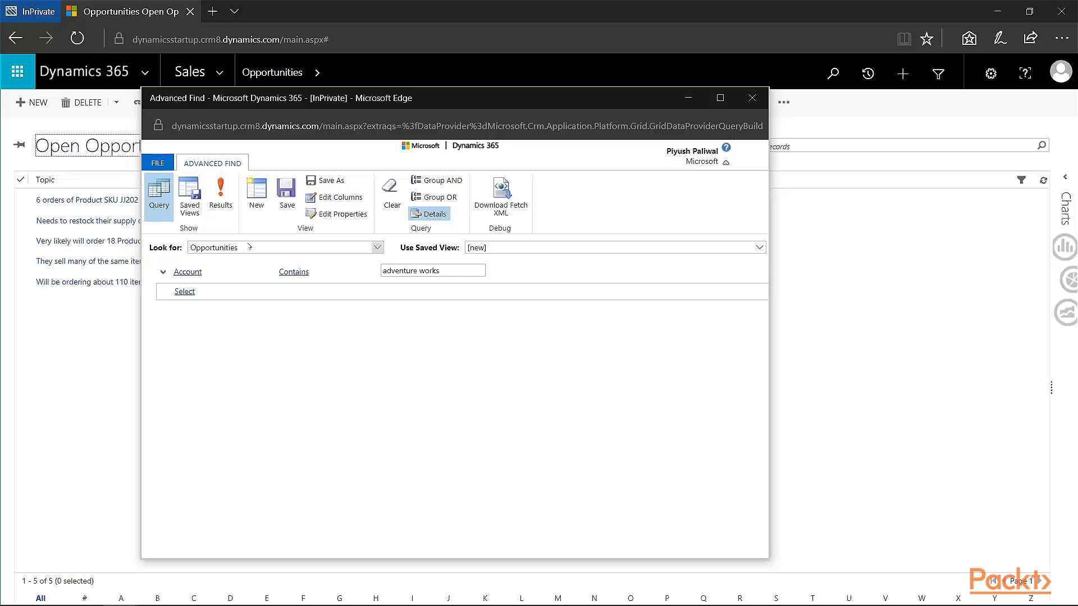
{"action": "left_click", "coordinate": [216, 272]}
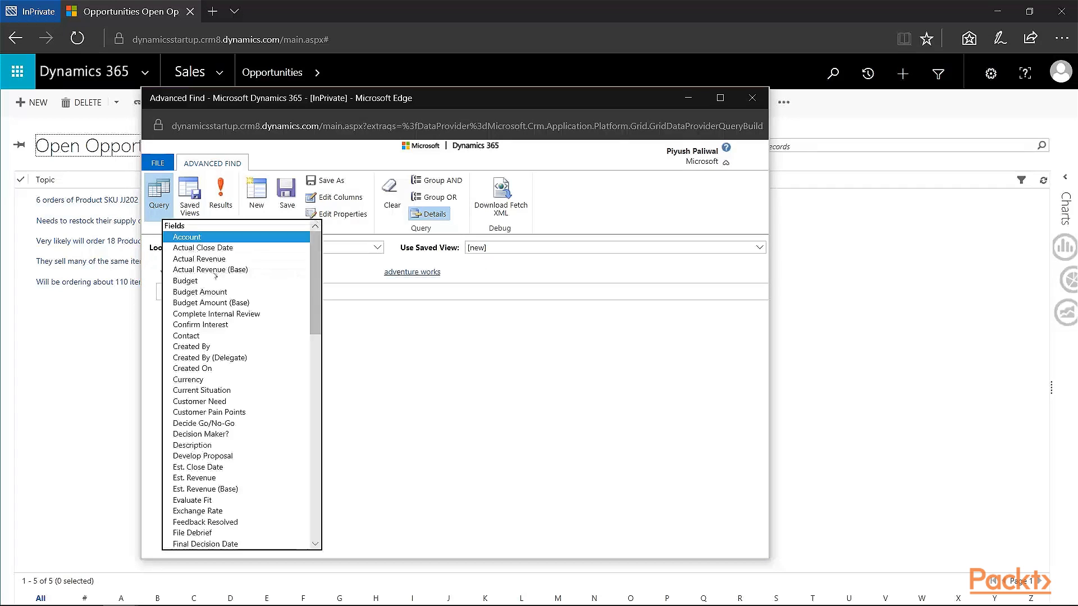
{"action": "left_click", "coordinate": [224, 369]}
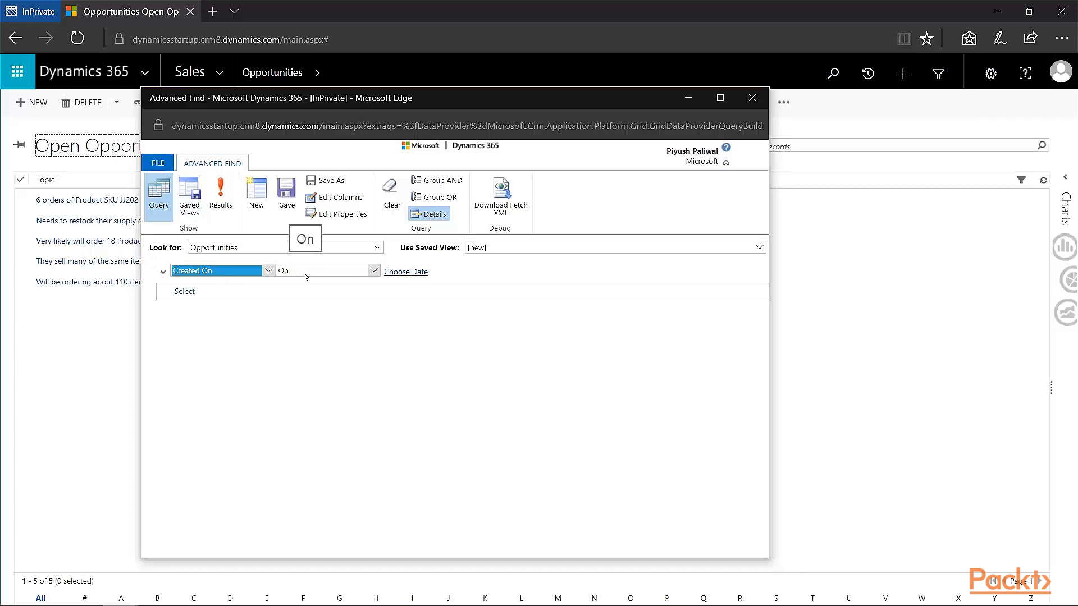
{"action": "left_click", "coordinate": [307, 271]}
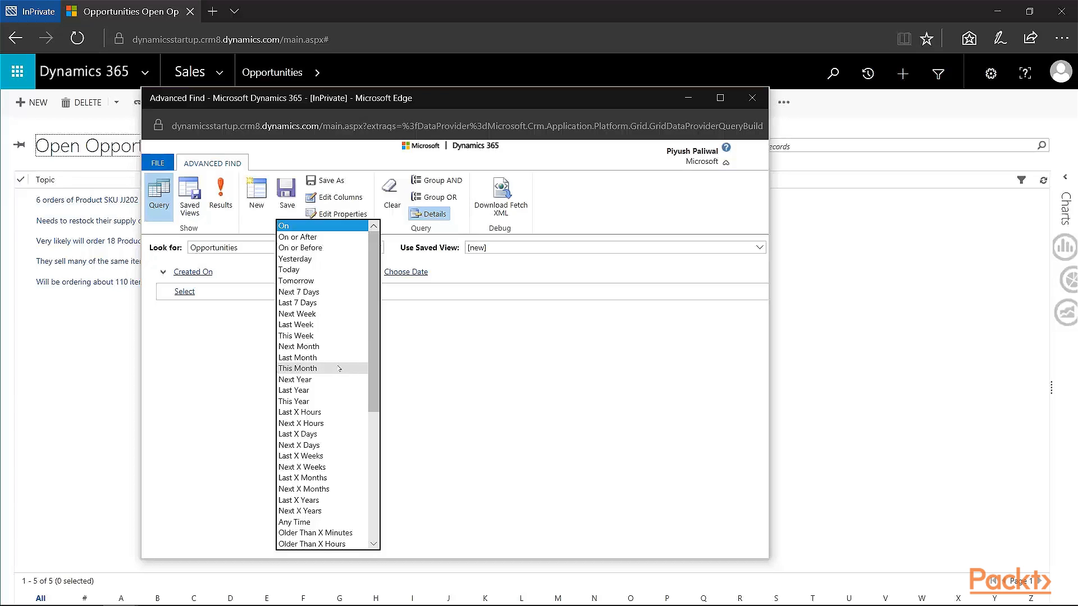
{"action": "left_click", "coordinate": [339, 368]}
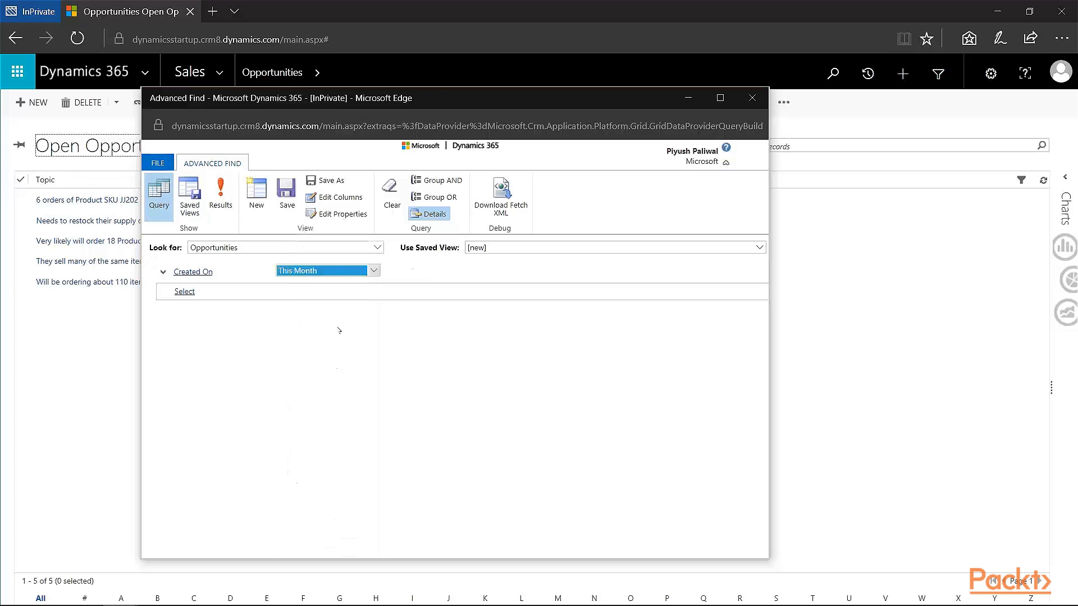
{"action": "left_click", "coordinate": [220, 193]}
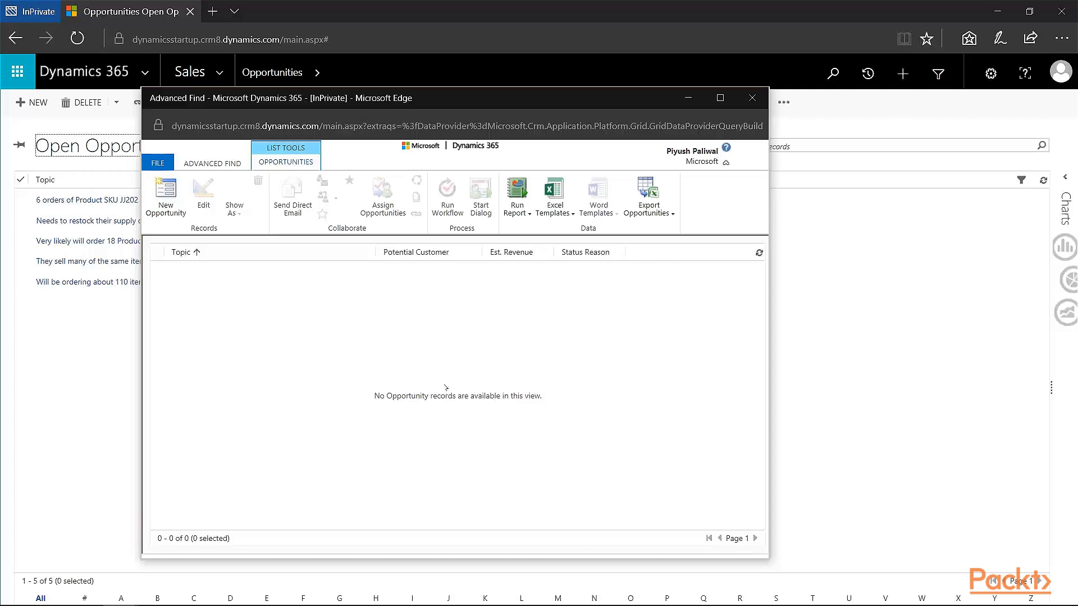